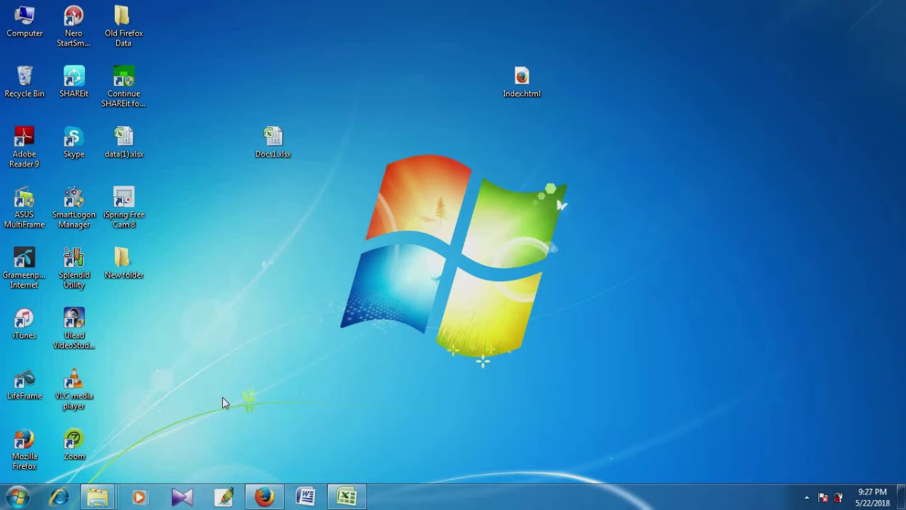
# Launch Excel from the taskbar so a blank Book1 workbook opens.
pyautogui.click(347, 498)
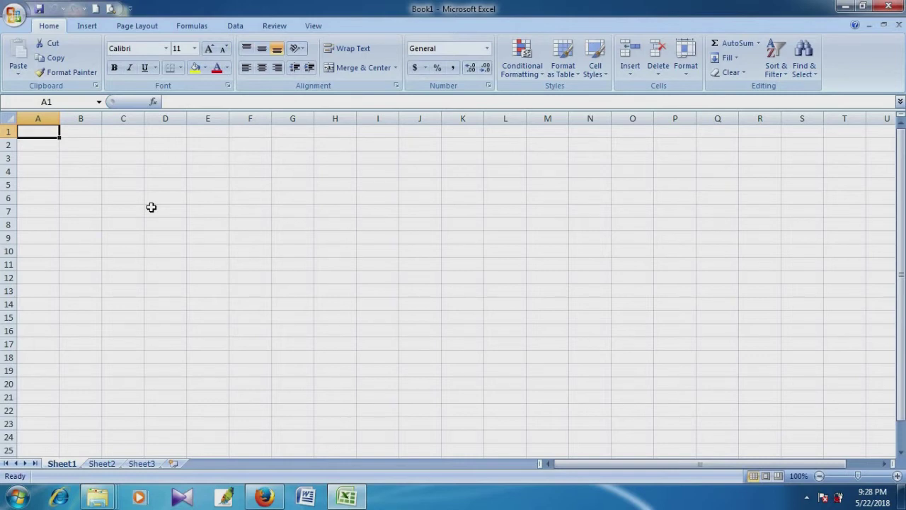
# Enter the headers ID, First Name and Last Name in A1:C1.
pyautogui.write('ID')
pyautogui.press('Tab')
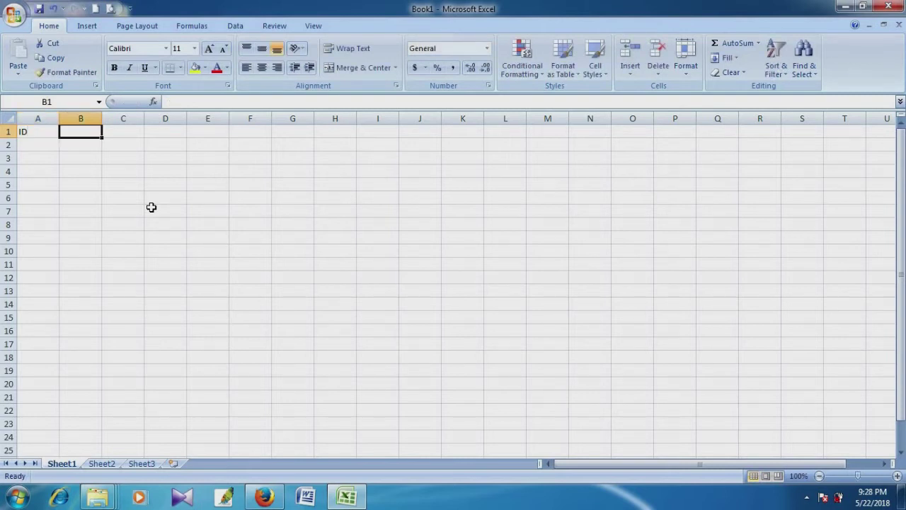
pyautogui.write('Fir')
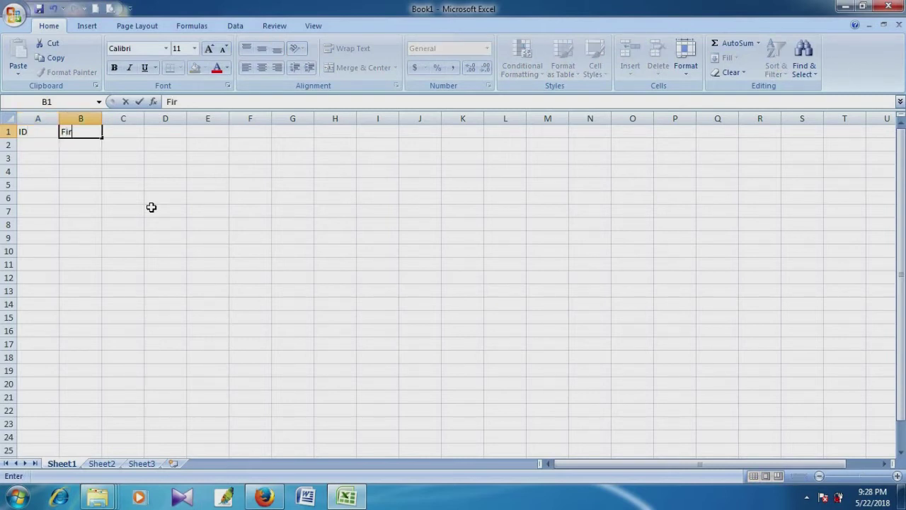
pyautogui.write('st Name')
pyautogui.press('Tab')
pyautogui.write('Lash')
pyautogui.press('BackSpace')
pyautogui.write('t Name')
pyautogui.press('Tab')
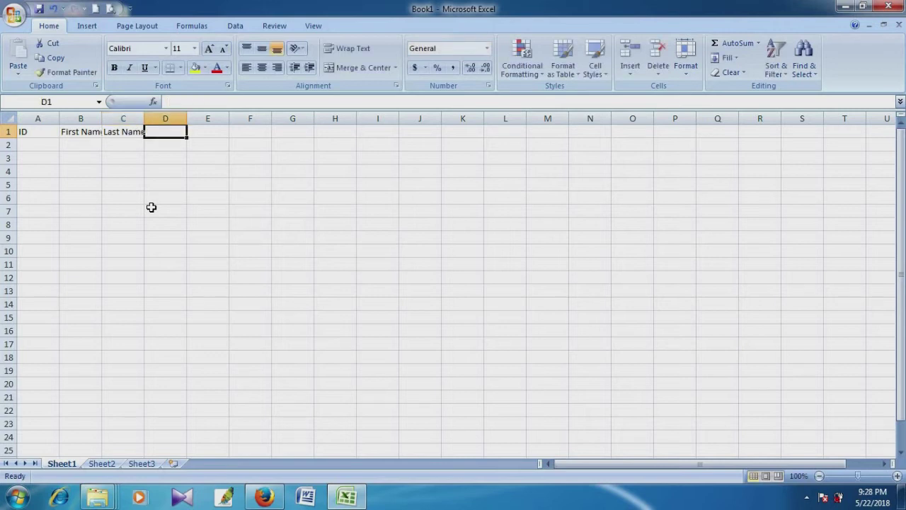
# Enter the headers City, Company Name, Email and Phone Number in D1:G1.
pyautogui.write('City')
pyautogui.press('Tab')
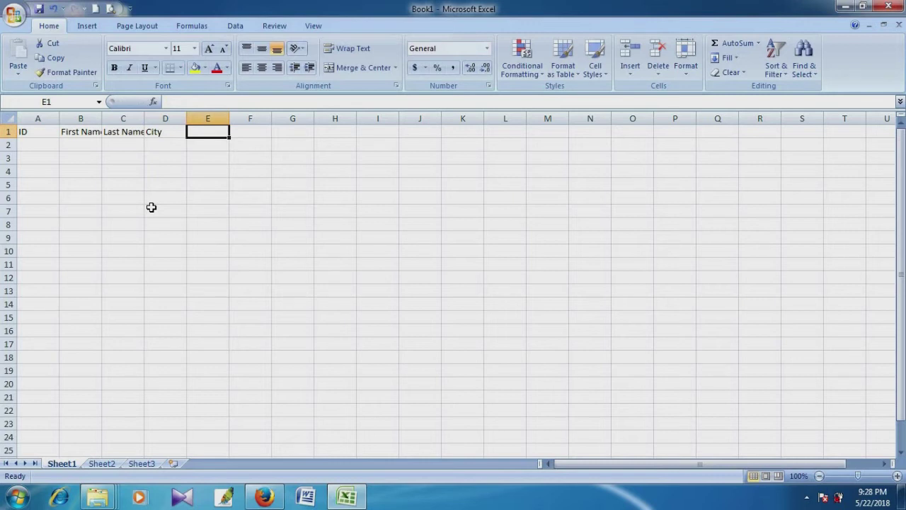
pyautogui.write('Company ')
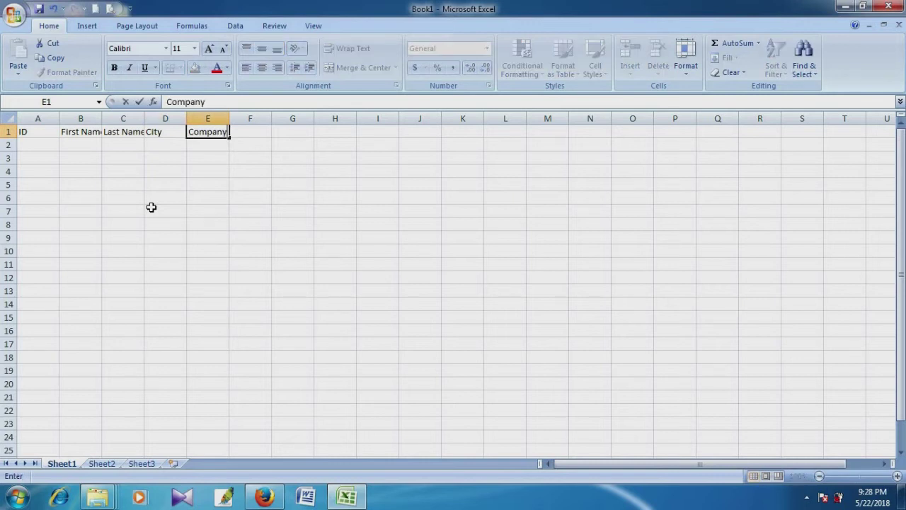
pyautogui.write('Name')
pyautogui.press('Tab')
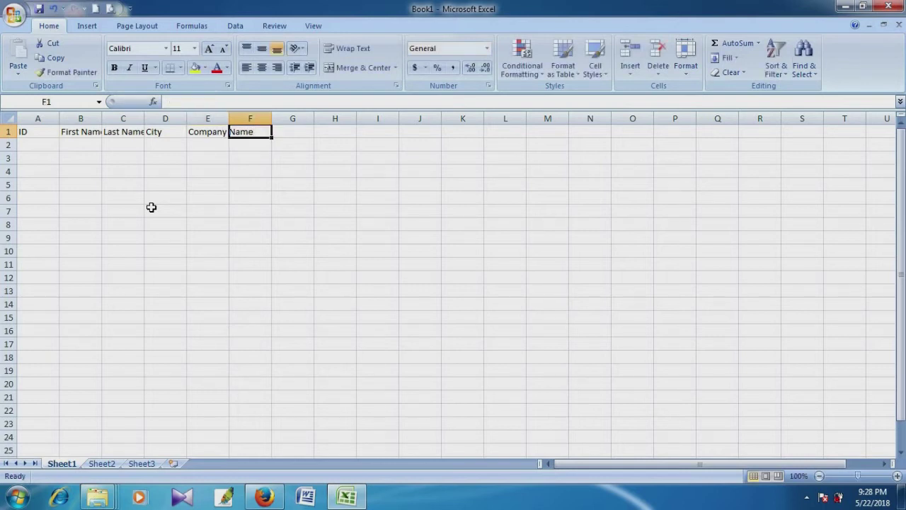
pyautogui.write('Email')
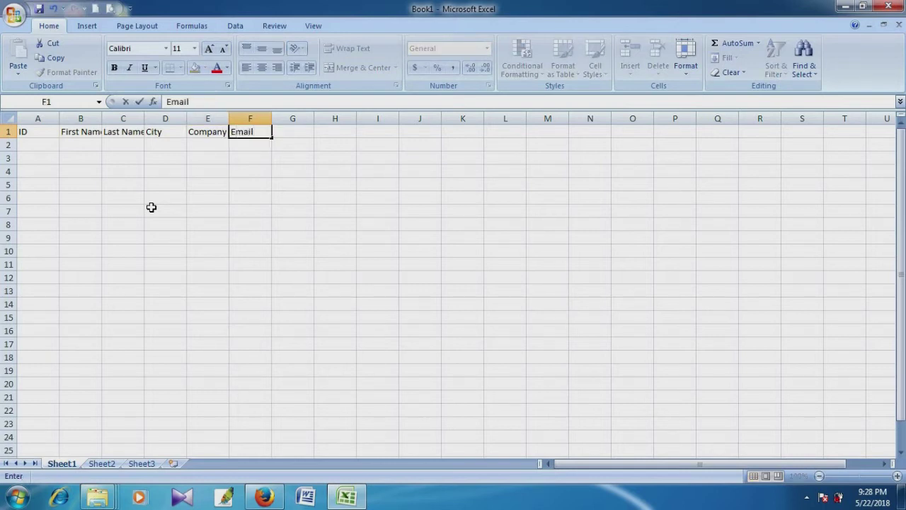
pyautogui.press('Tab')
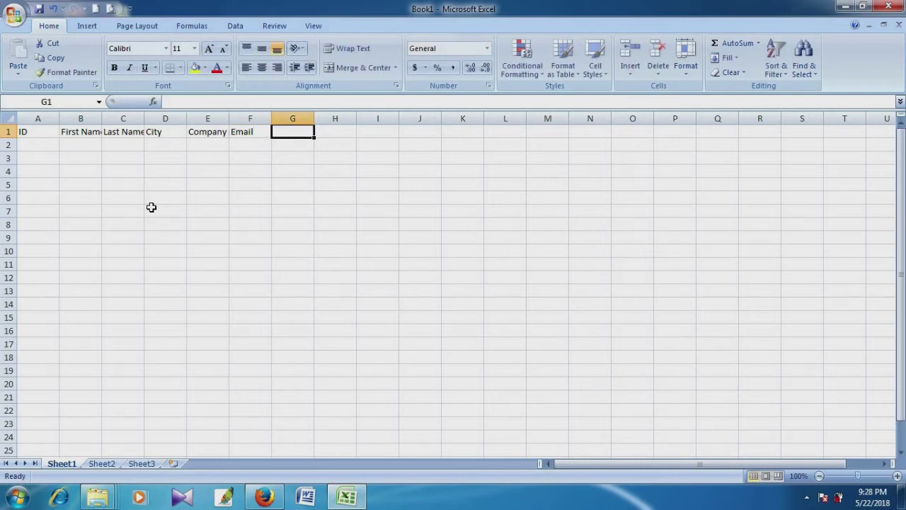
pyautogui.write('Phone Nu')
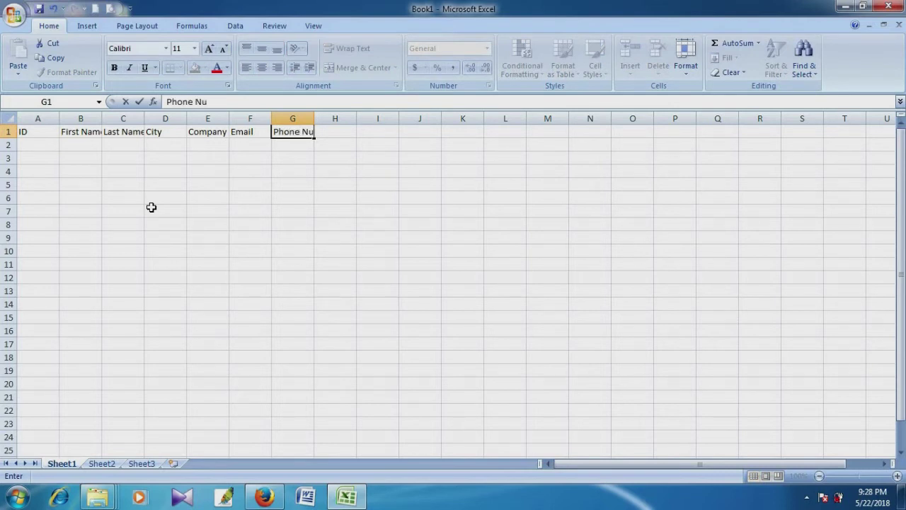
pyautogui.write('mber')
pyautogui.press('Return')
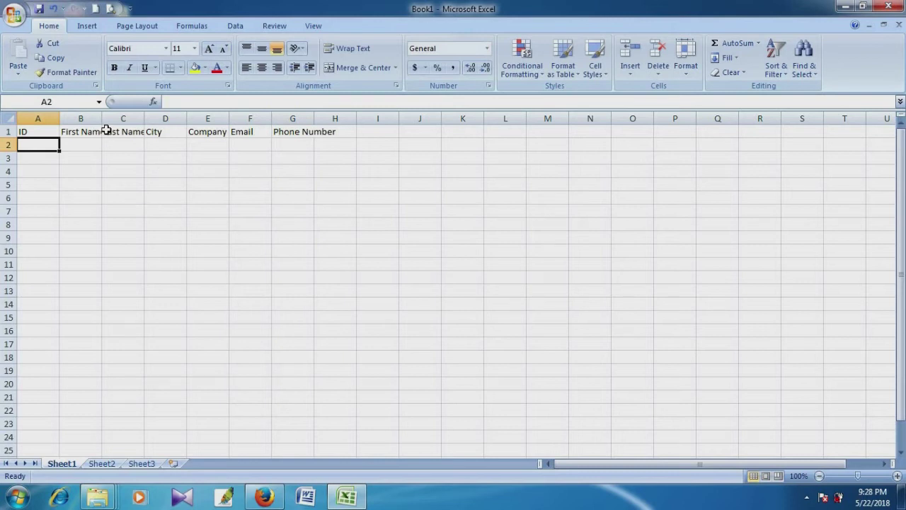
# Widen the header columns so the headings fit, then select A1:G1.
pyautogui.moveTo(101, 121); pyautogui.dragTo(558, 126)
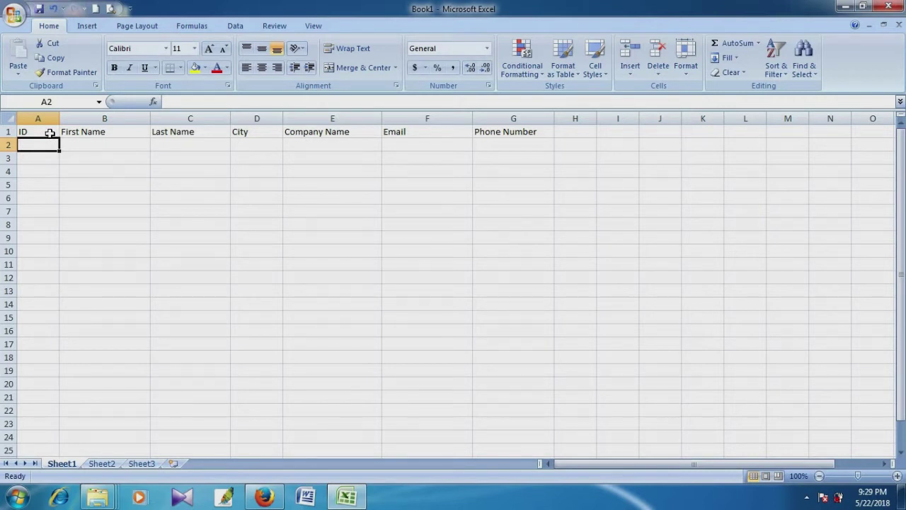
pyautogui.moveTo(50, 132); pyautogui.dragTo(507, 125)
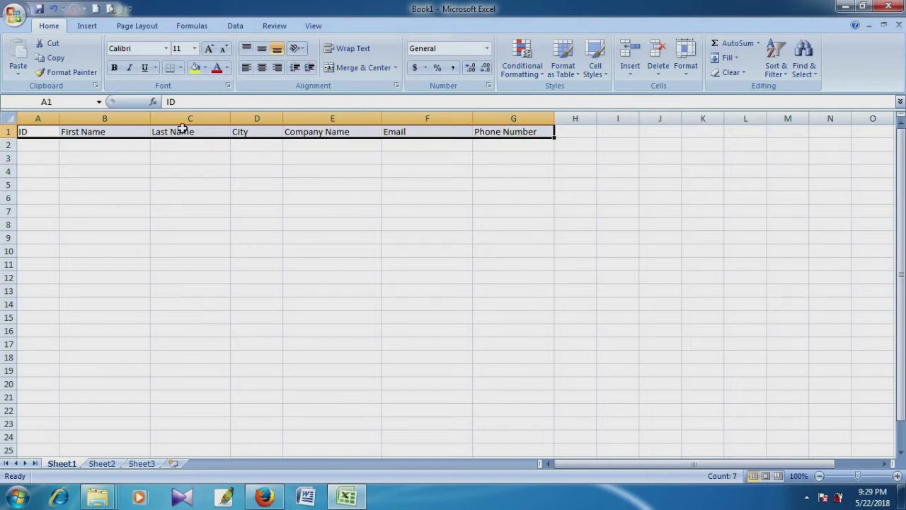
# Convert A1:G1 into a table with 'My table has headers' checked, then select cell A2.
pyautogui.click(88, 29)
pyautogui.click(58, 61)
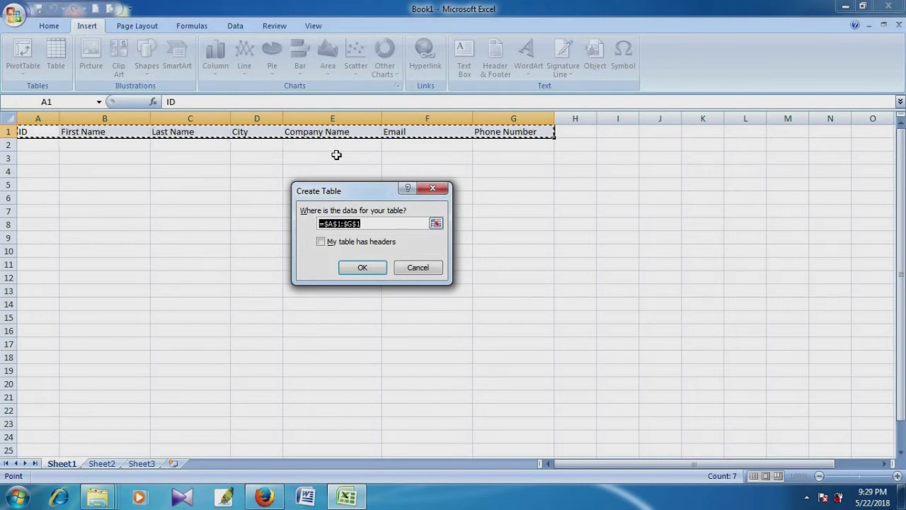
pyautogui.click(321, 242)
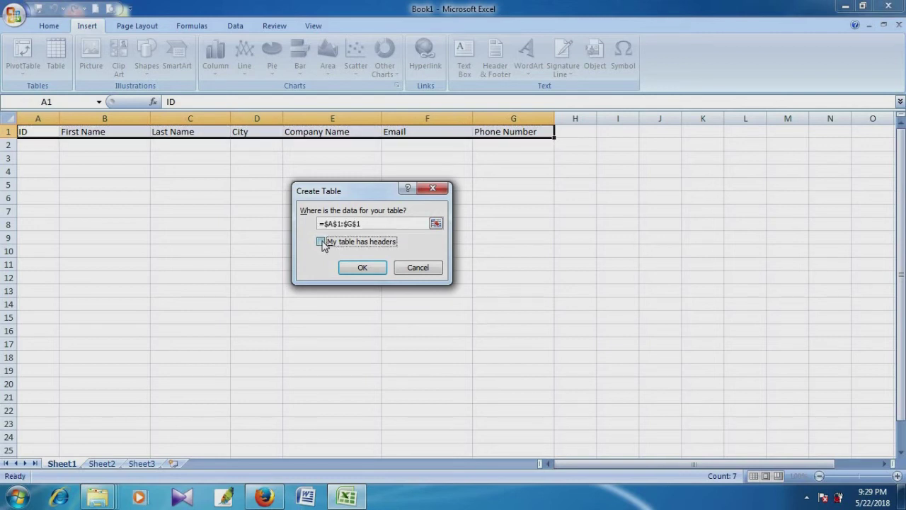
pyautogui.click(360, 266)
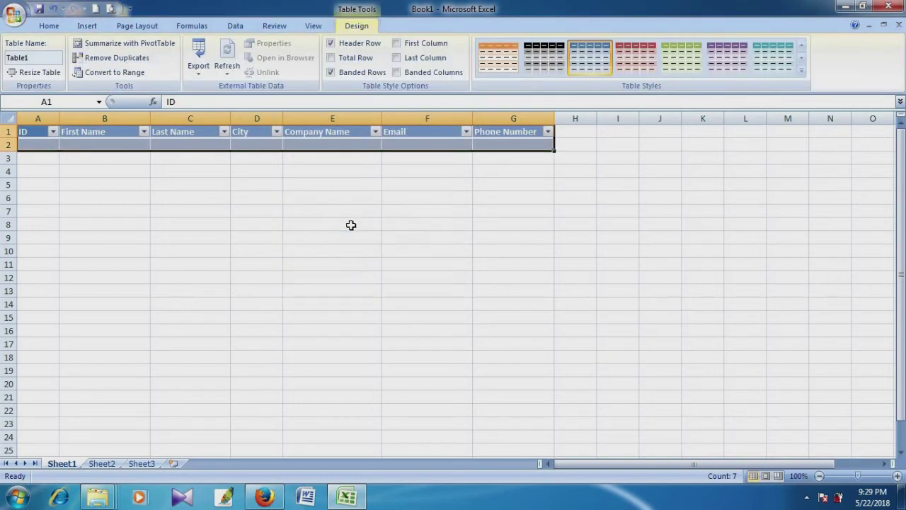
pyautogui.click(268, 187)
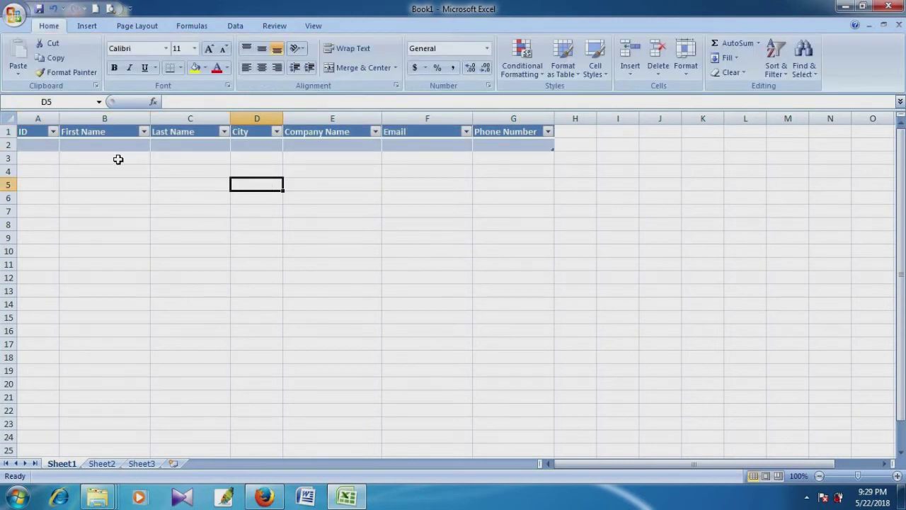
pyautogui.click(51, 146)
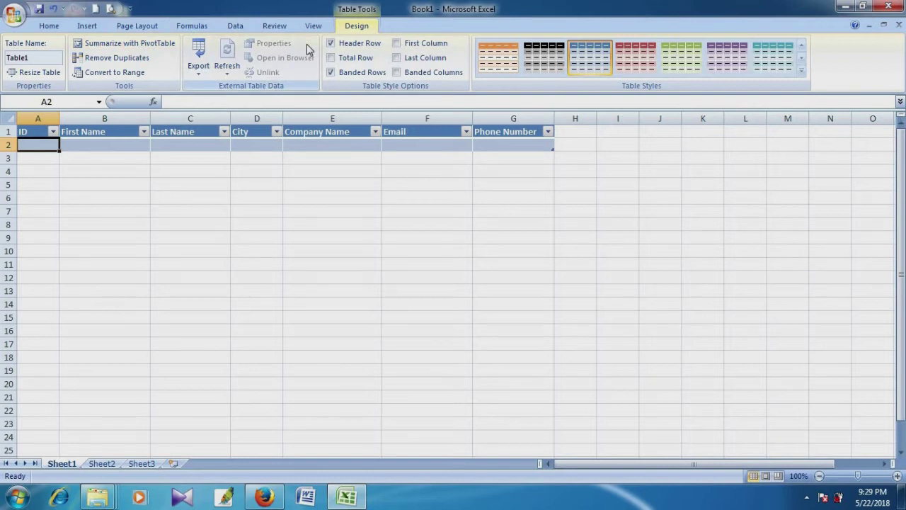
# Add the Form... command from Commands Not in the Ribbon to the Quick Access Toolbar.
pyautogui.click(17, 17)
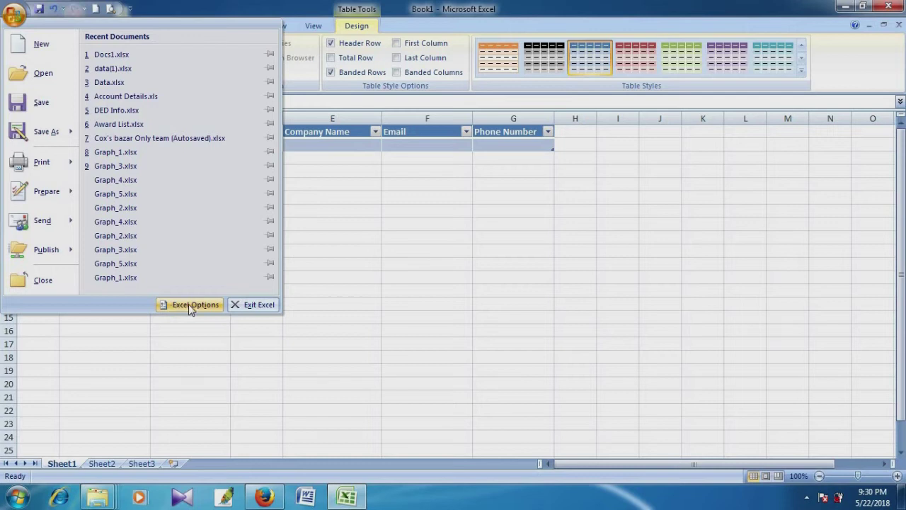
pyautogui.click(192, 306)
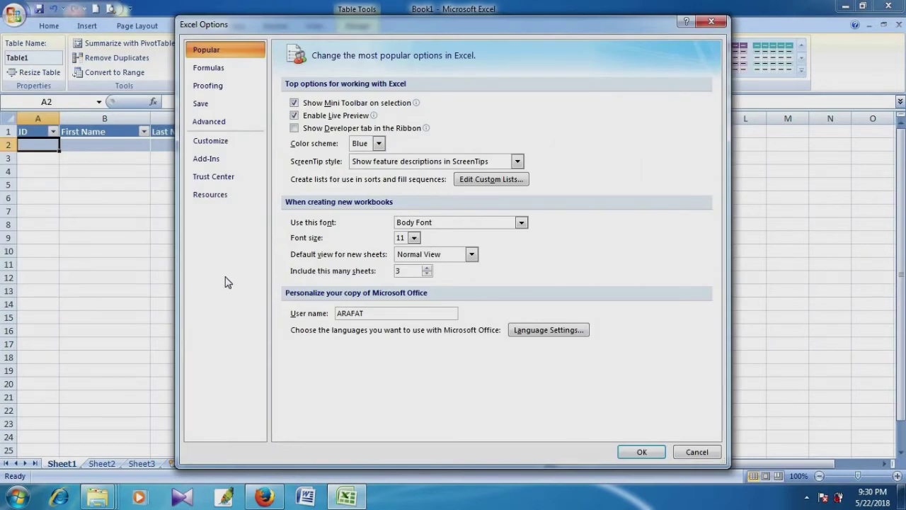
pyautogui.click(229, 144)
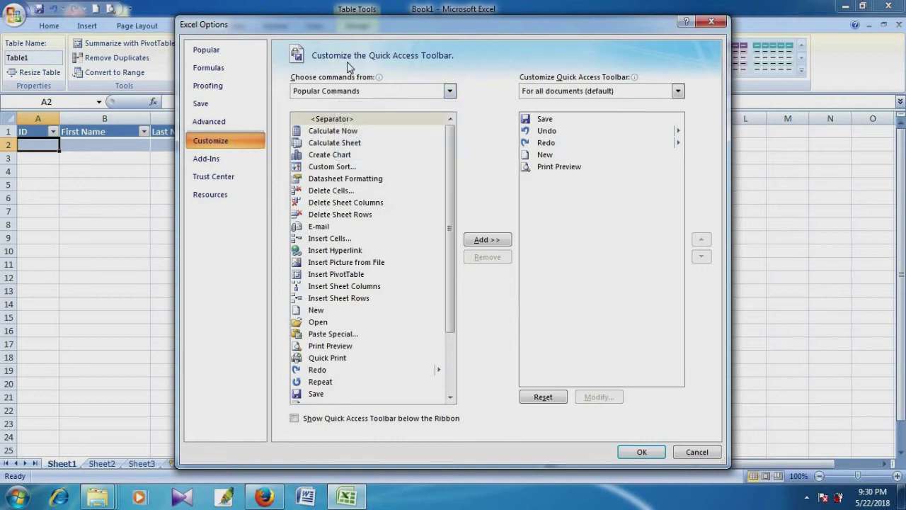
pyautogui.click(393, 94)
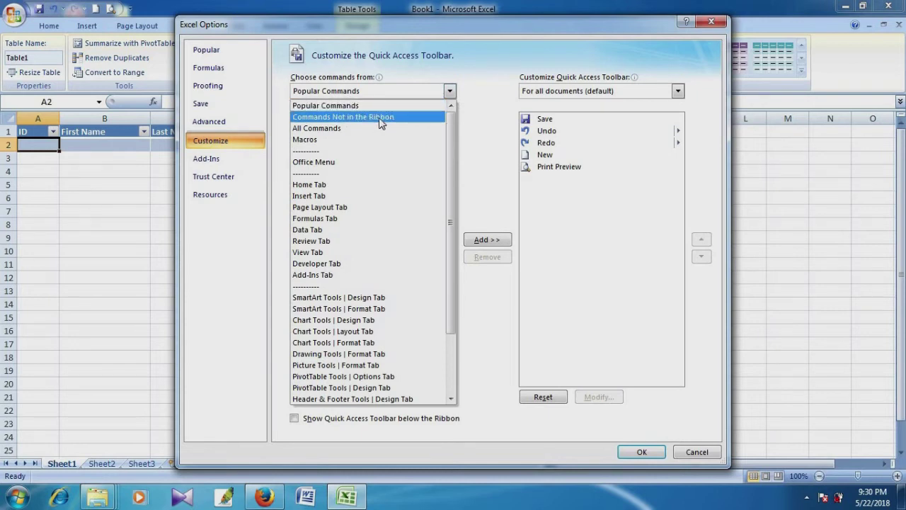
pyautogui.click(381, 118)
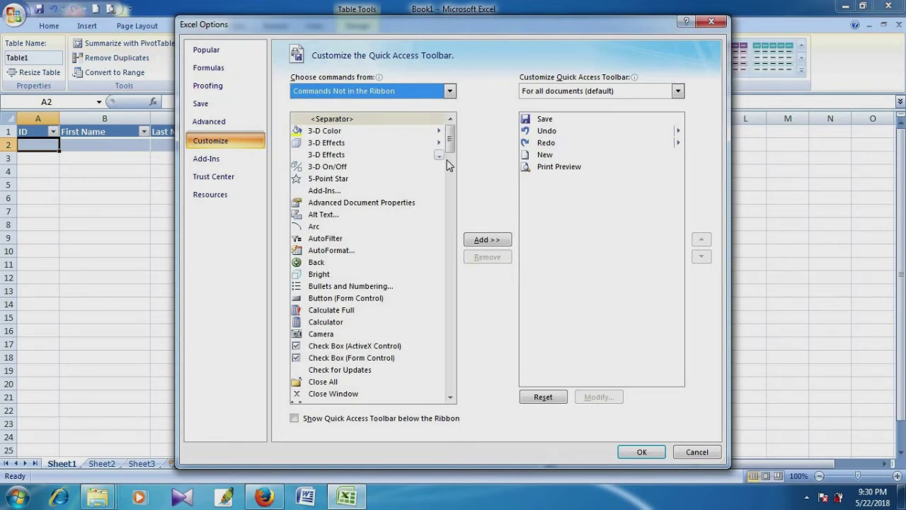
pyautogui.moveTo(452, 147); pyautogui.dragTo(459, 225)
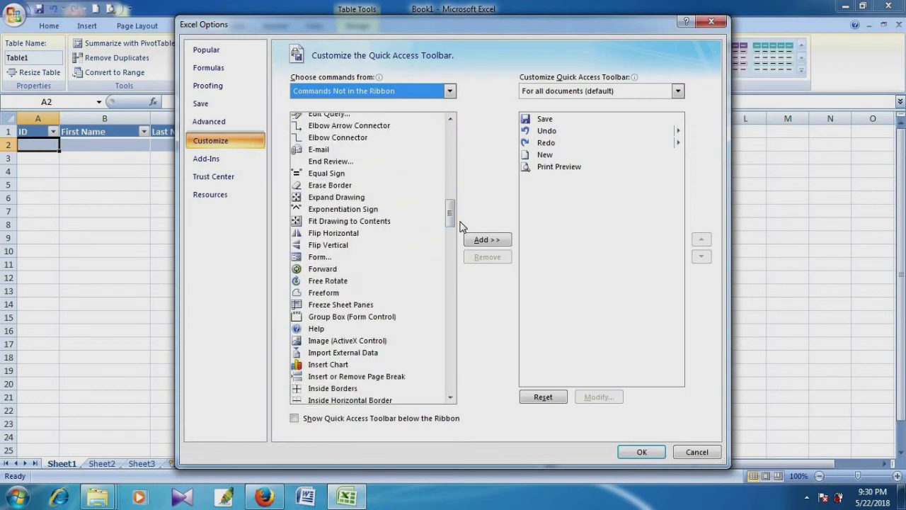
pyautogui.click(312, 258)
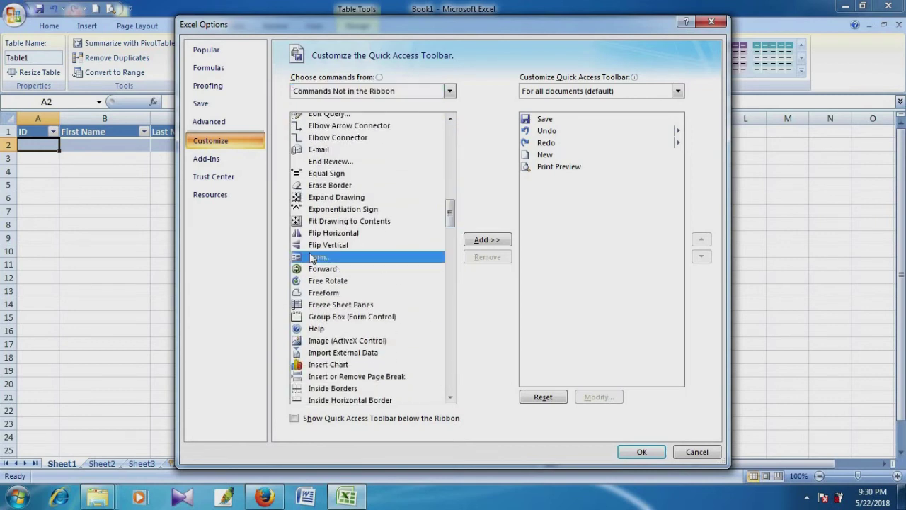
pyautogui.click(480, 241)
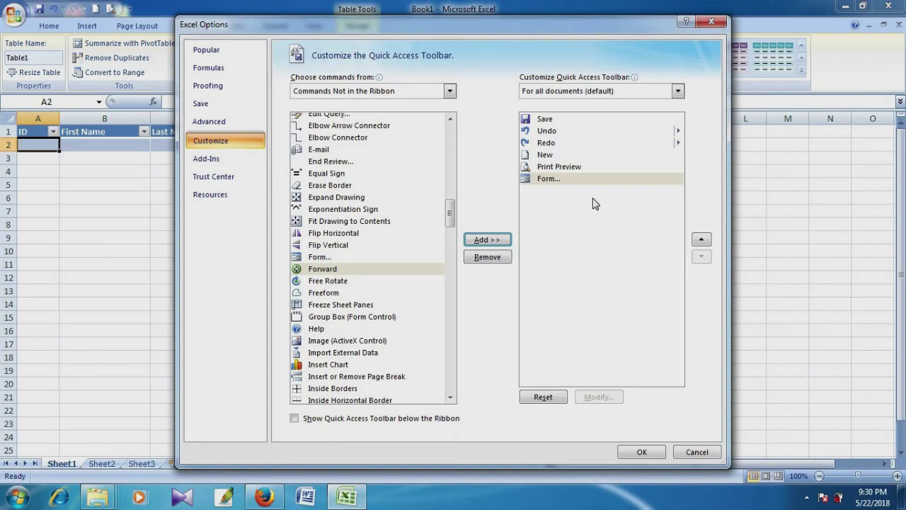
pyautogui.click(636, 452)
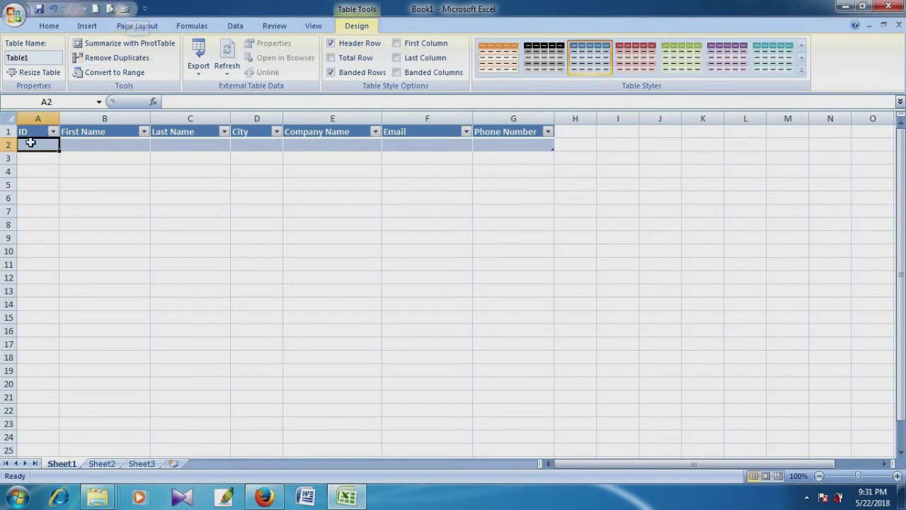
# With cell A2 selected, open the table's data form and move it slightly lower.
pyautogui.click(93, 160)
pyautogui.click(48, 146)
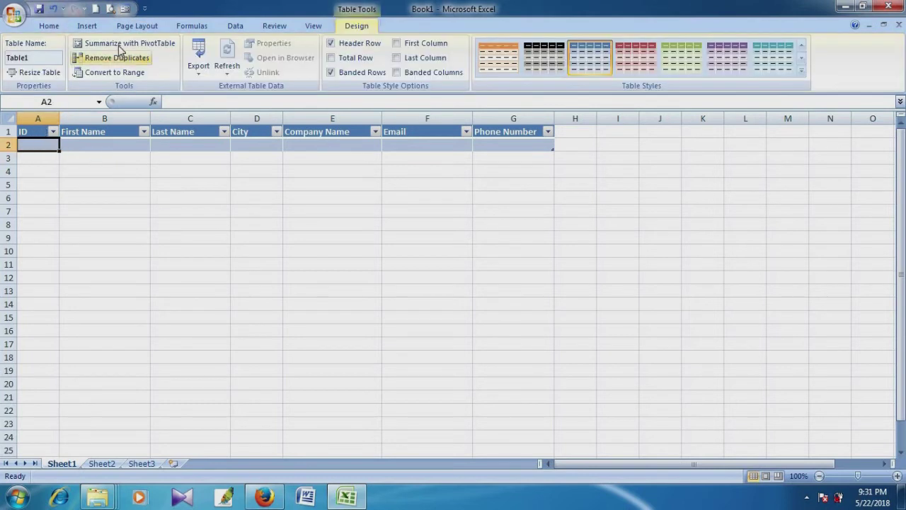
pyautogui.click(124, 9)
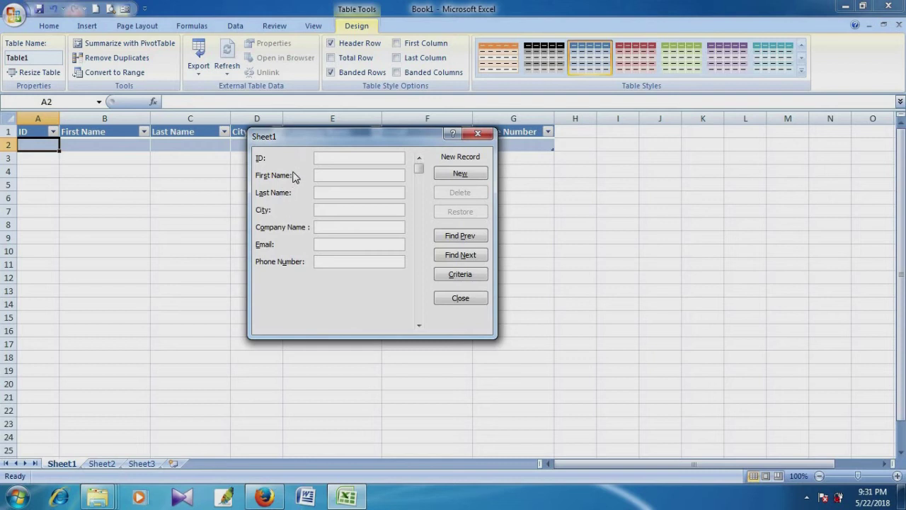
pyautogui.moveTo(309, 131); pyautogui.dragTo(312, 155)
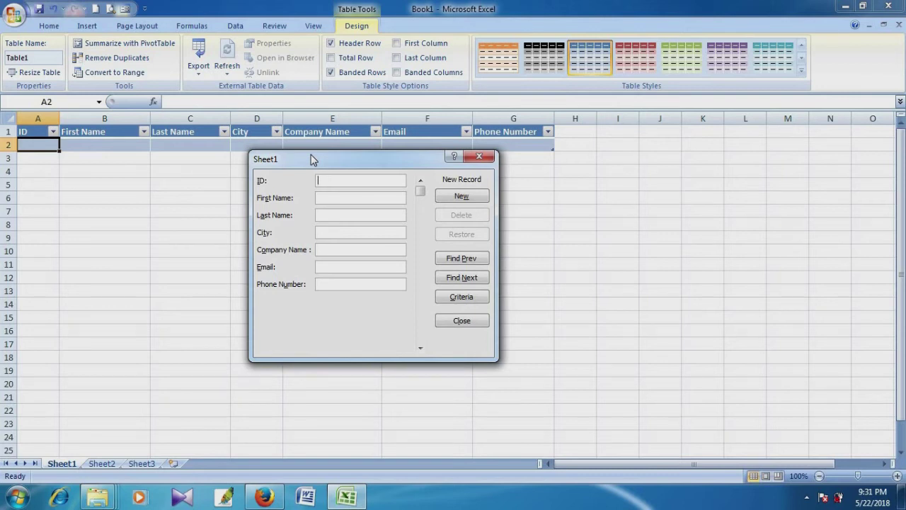
pyautogui.write('1234')
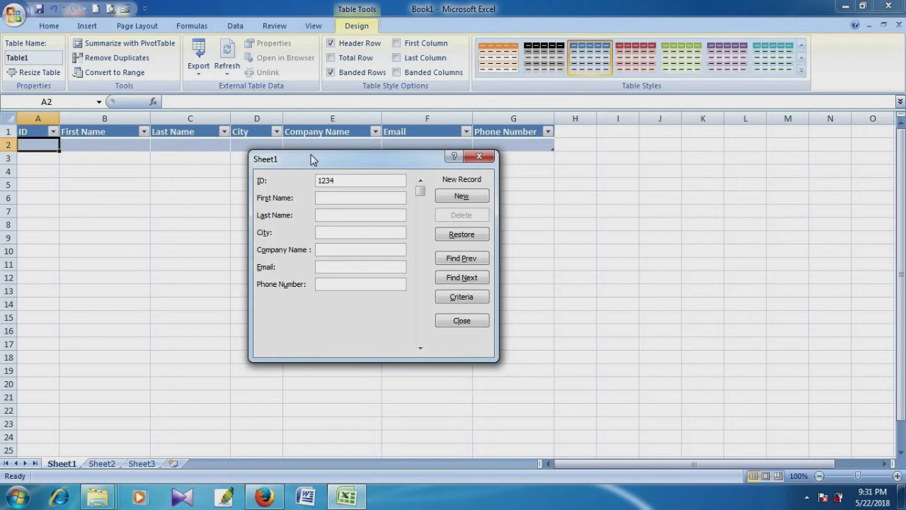
pyautogui.press('Return')
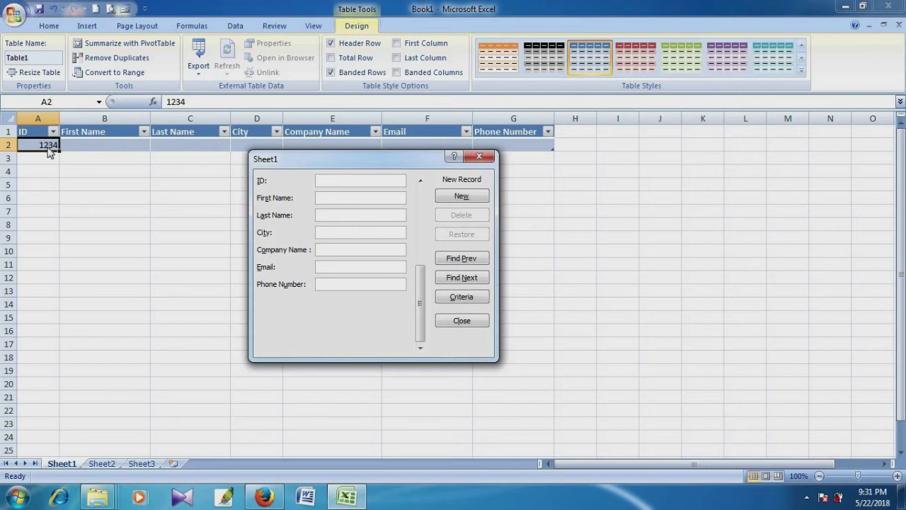
pyautogui.click(458, 259)
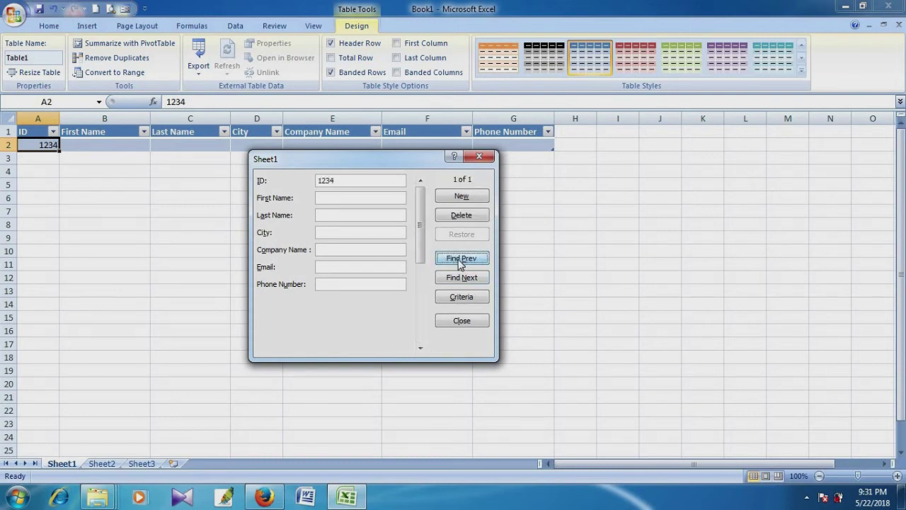
pyautogui.click(463, 217)
pyautogui.click(430, 282)
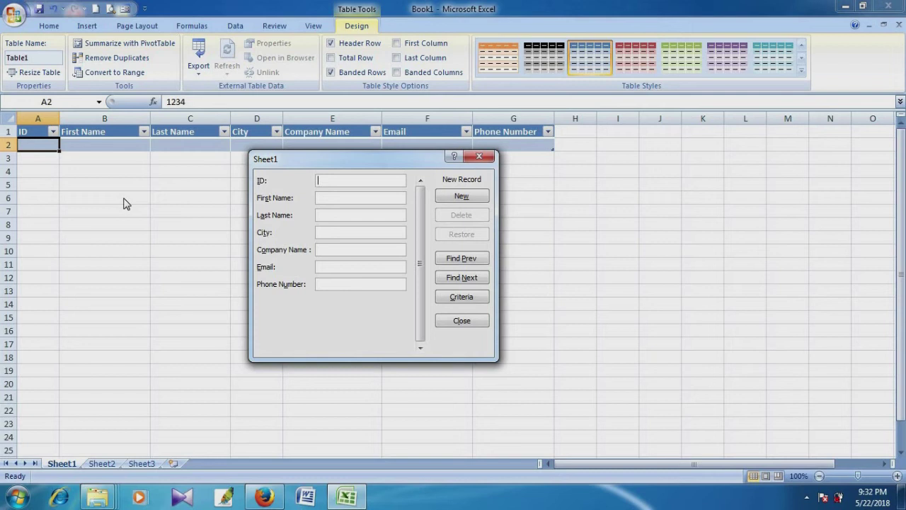
# Enter record ID 1123 with the employee's name, New York, ABC Company, e-mail and phone, and save it.
pyautogui.write('11')
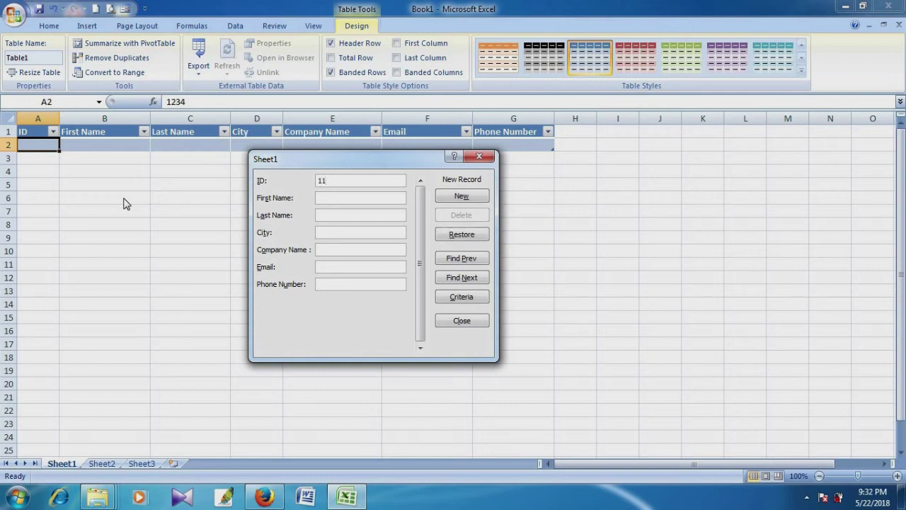
pyautogui.write('23')
pyautogui.press('Tab')
pyautogui.write('N')
pyautogui.write('ew')
pyautogui.write(' Yo')
pyautogui.write('rk')
pyautogui.write('ABC')
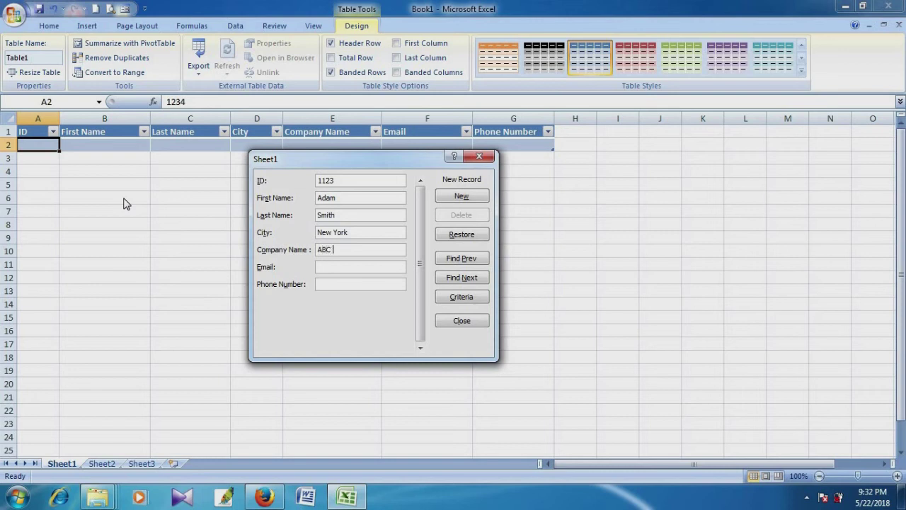
pyautogui.write(' Company')
pyautogui.write('S')
pyautogui.press('BackSpace')
pyautogui.press('Tab')
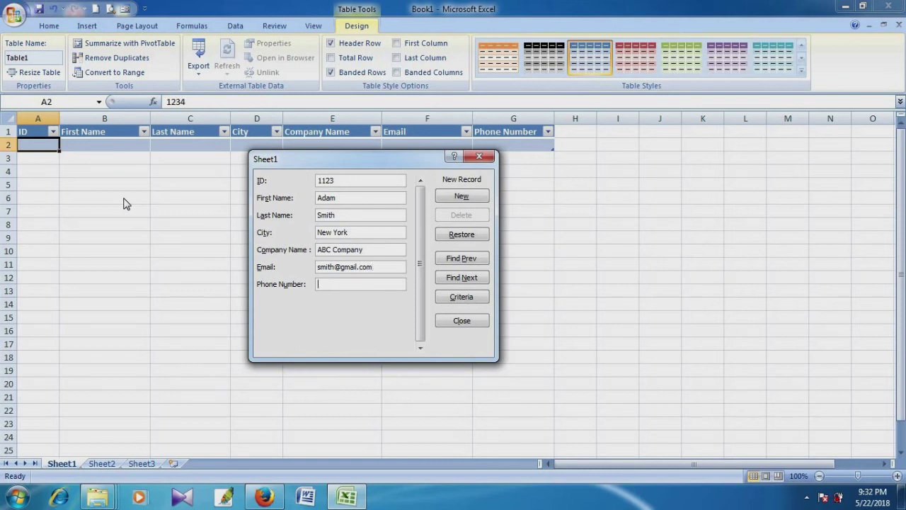
pyautogui.press('Return')
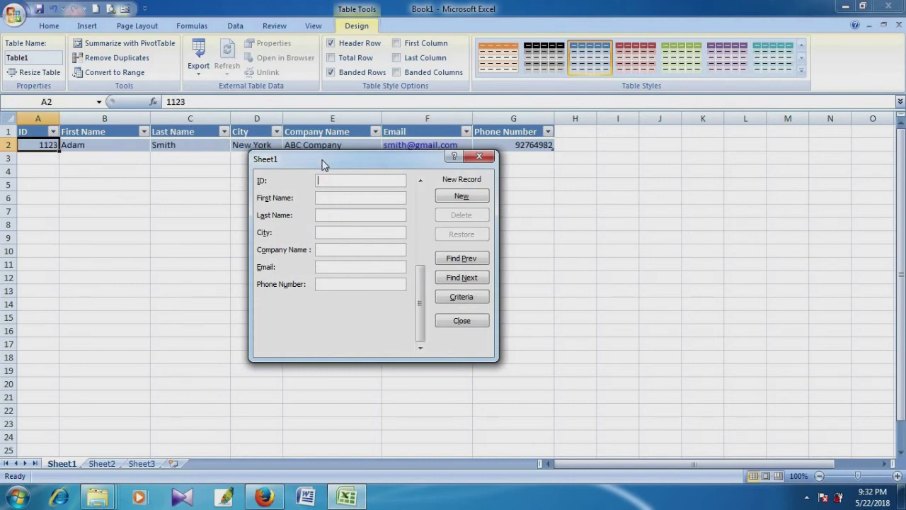
# Move the form down and enter ID 1156 with the employee's first and last name.
pyautogui.moveTo(323, 165); pyautogui.dragTo(323, 198)
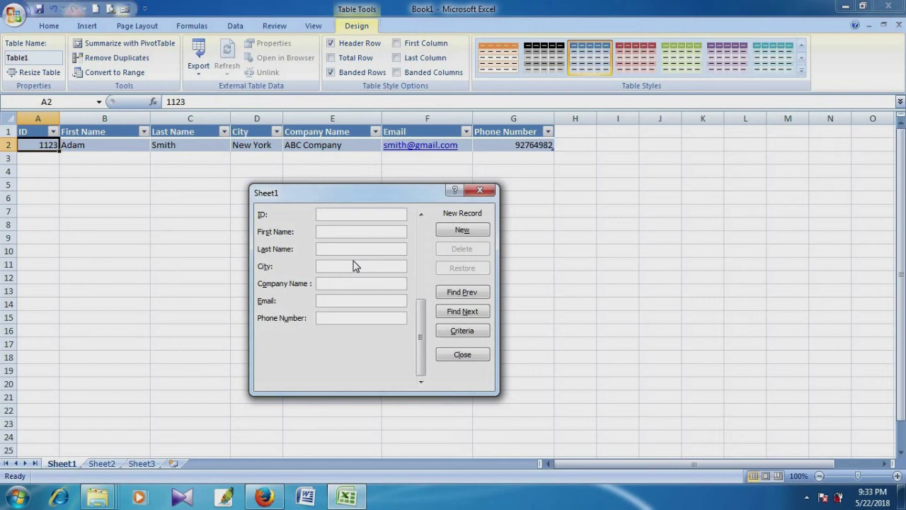
pyautogui.write('1132')
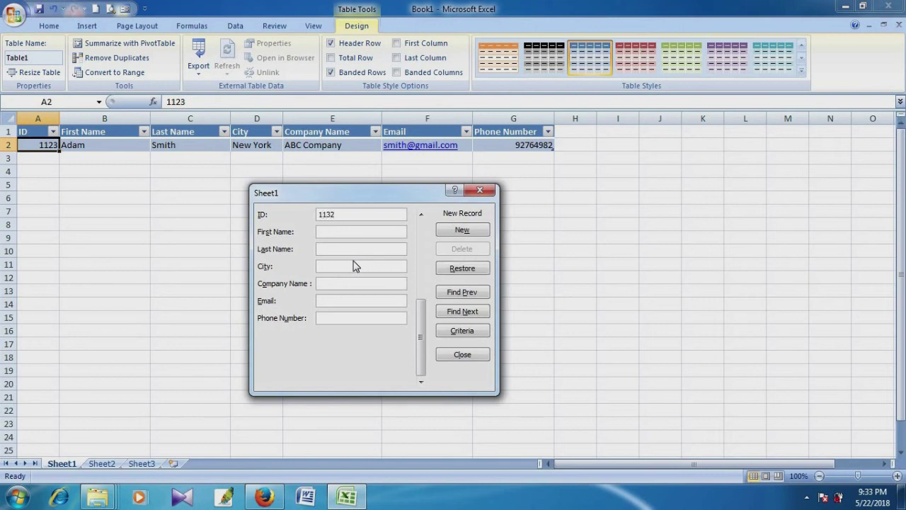
pyautogui.press('BackSpace')
pyautogui.press('BackSpace')
pyautogui.write('56')
pyautogui.press('Tab')
pyautogui.press('Tab')
# Fill in Dhaka, BCB Company, the e-mail and phone number, and save the record.
pyautogui.write('Dhaka')
pyautogui.press('Tab')
pyautogui.write('BCB Company')
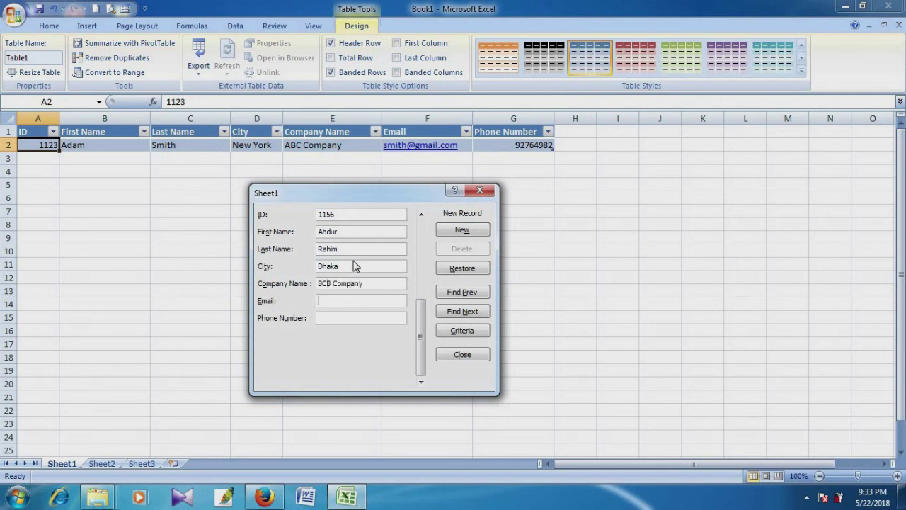
pyautogui.press('Tab')
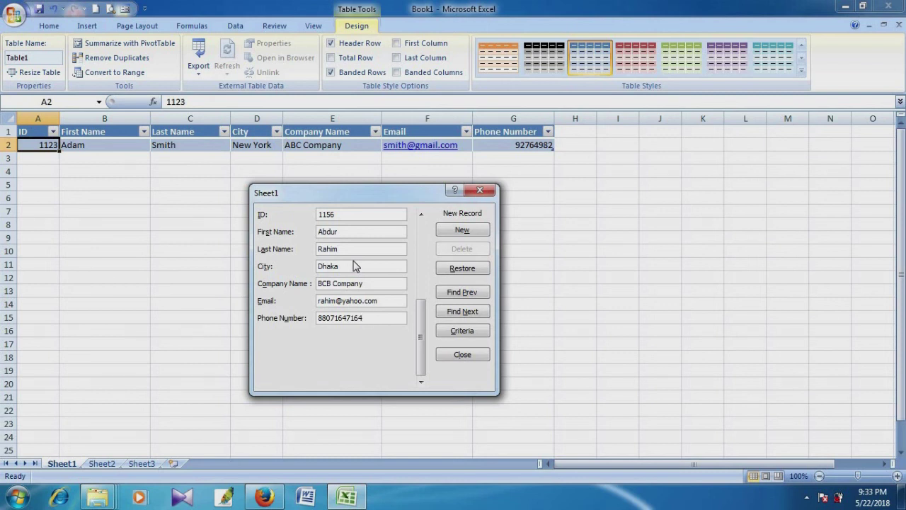
pyautogui.press('Return')
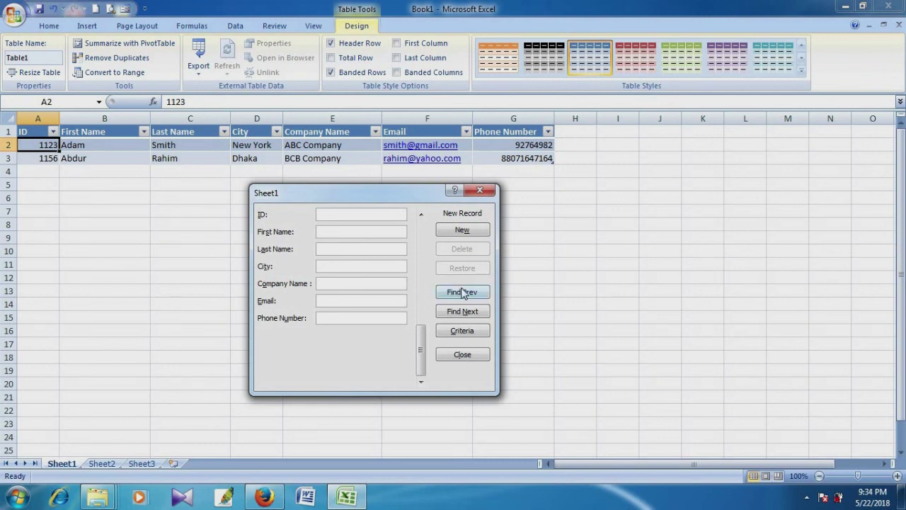
# Use Find Prev to step back to record 1 of 2 (ID 1123).
pyautogui.click(470, 313)
pyautogui.click(464, 295)
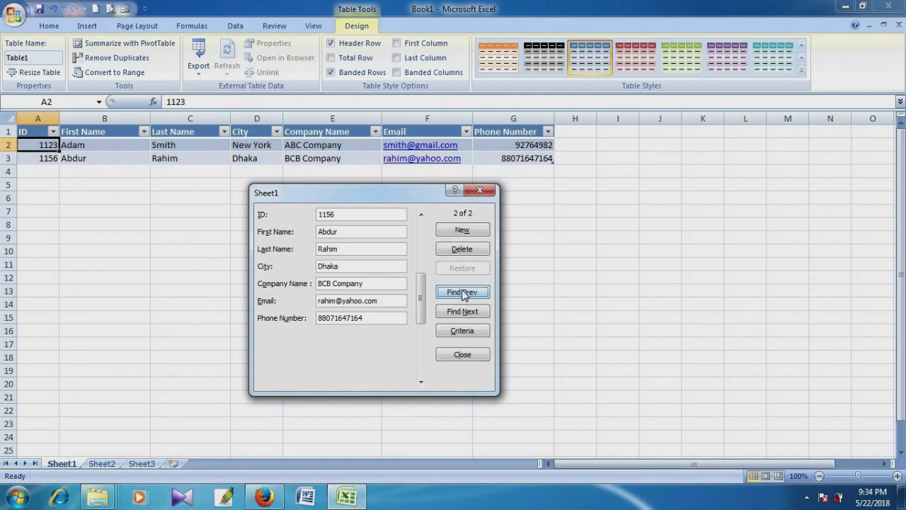
pyautogui.click(464, 294)
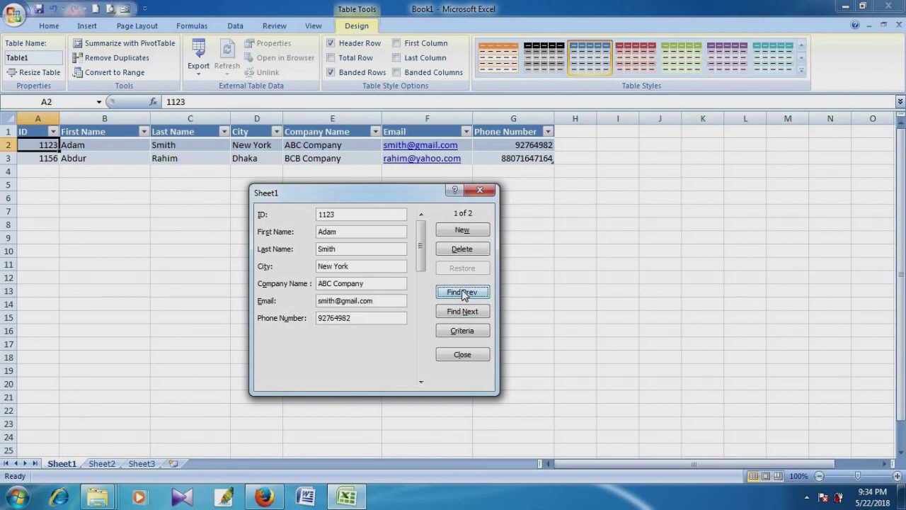